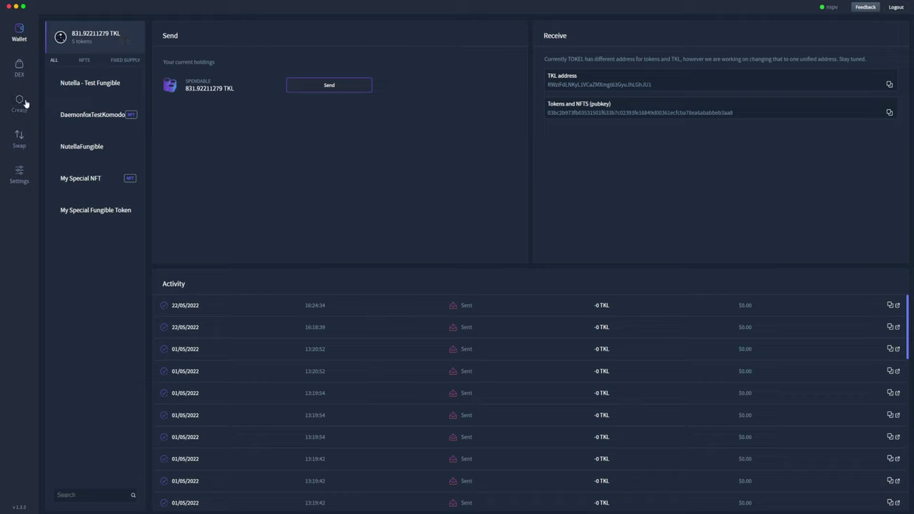
- Start a new NFT named "My tutorial NFT" with the description "This showcases how to create an NFT using the Tokel dApp"
click(25, 105)
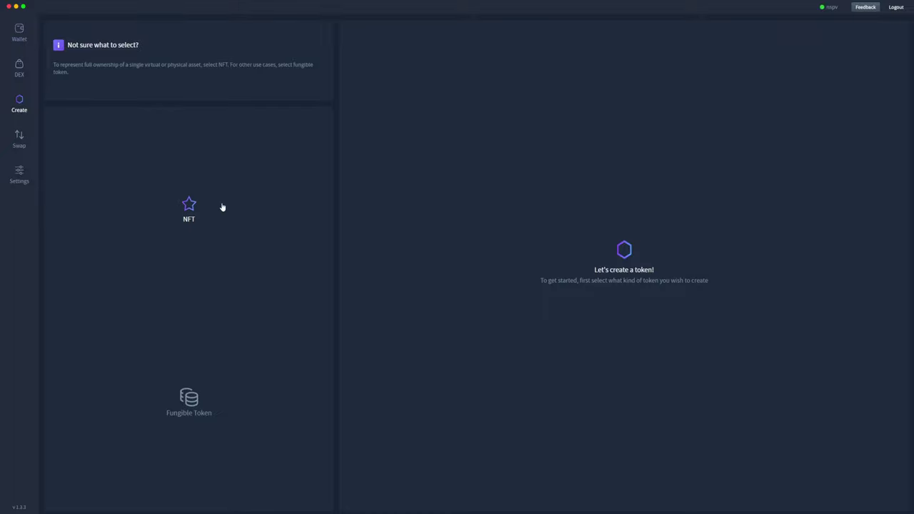
click(190, 205)
click(381, 46)
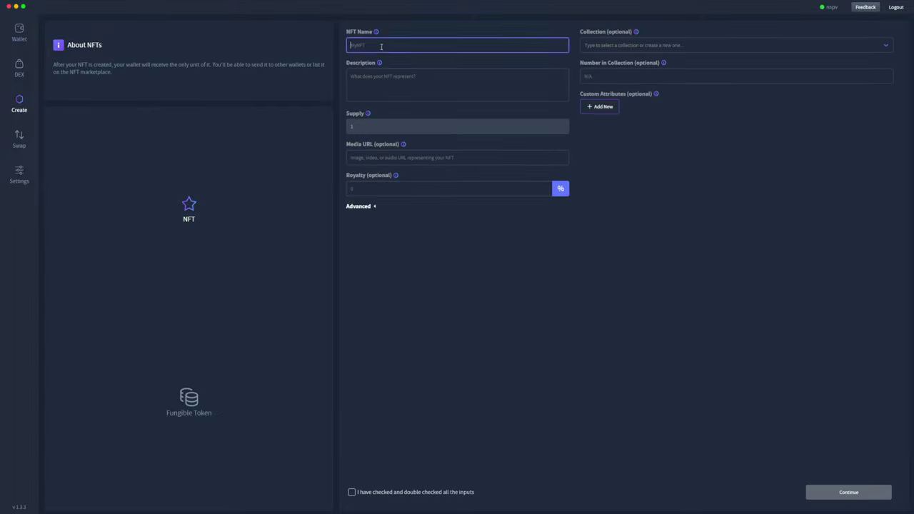
text(My tutorial NFT)
key(Tab)
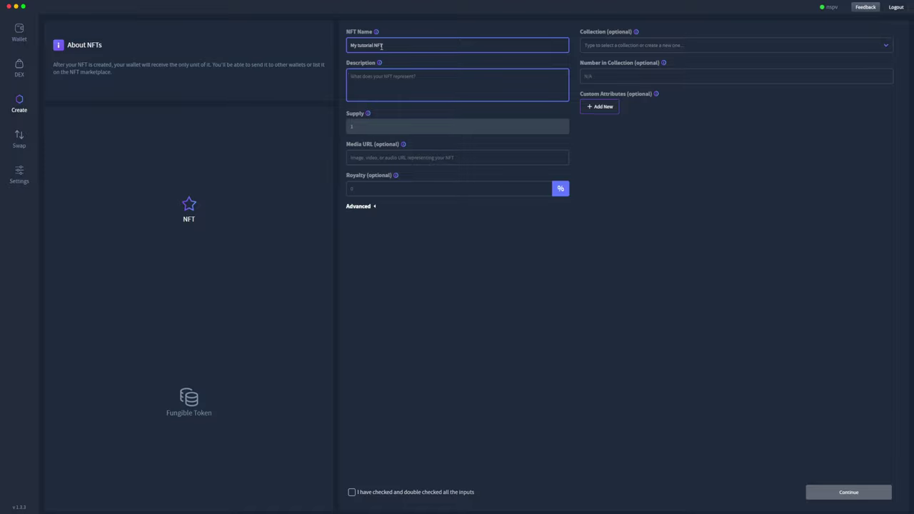
text(This showcases how to create an NFT using the Tokel dApp)
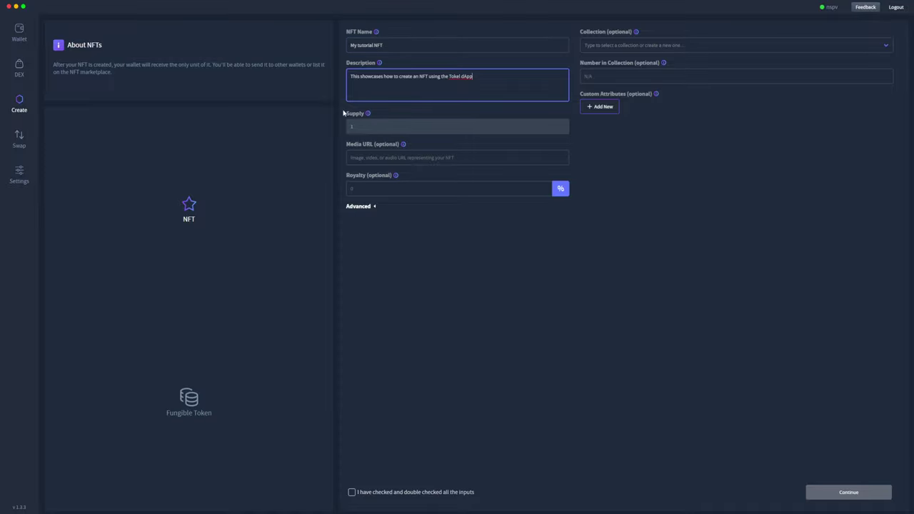
- Acknowledge the media storage warning and set the NFT's media URL to ipfs://QmbCJBqif1eAk7nJkyNqkuUyAYBDfkzA9t4DxHjkmj8gze
click(372, 158)
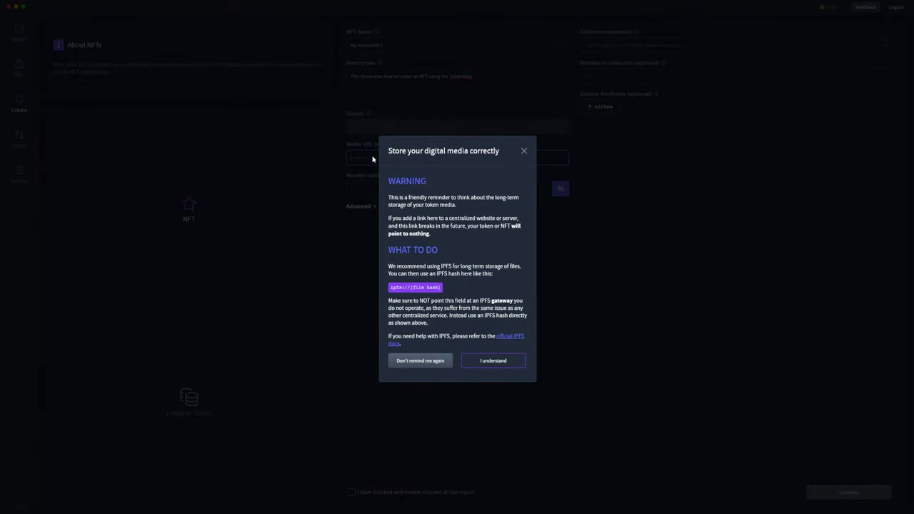
click(482, 361)
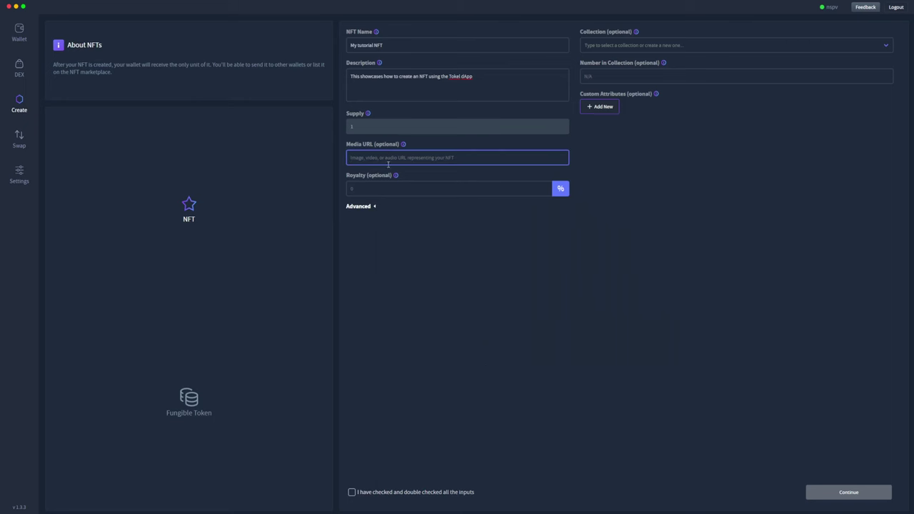
text(ipf)
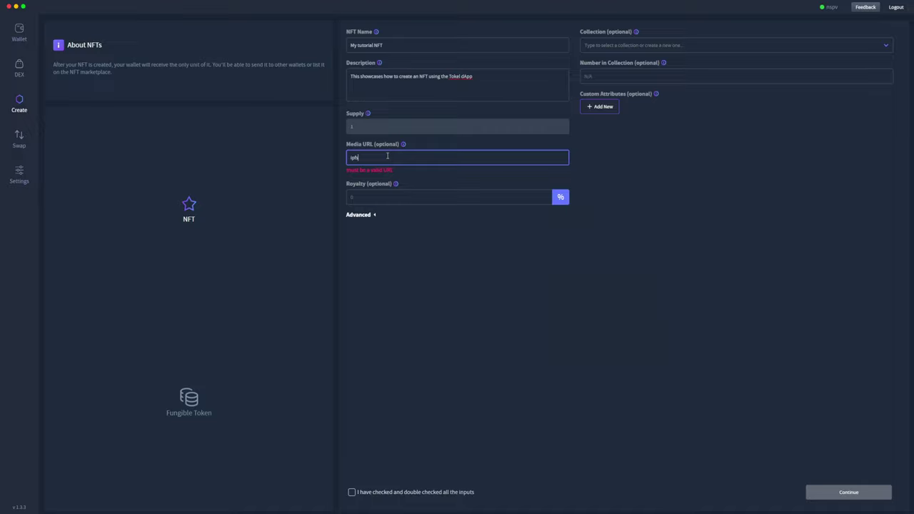
text(s://)
text(QmbCJBqiGeAk7nJkyNqkuUyAYBDfkzA9t4DxHjkmj8gze)
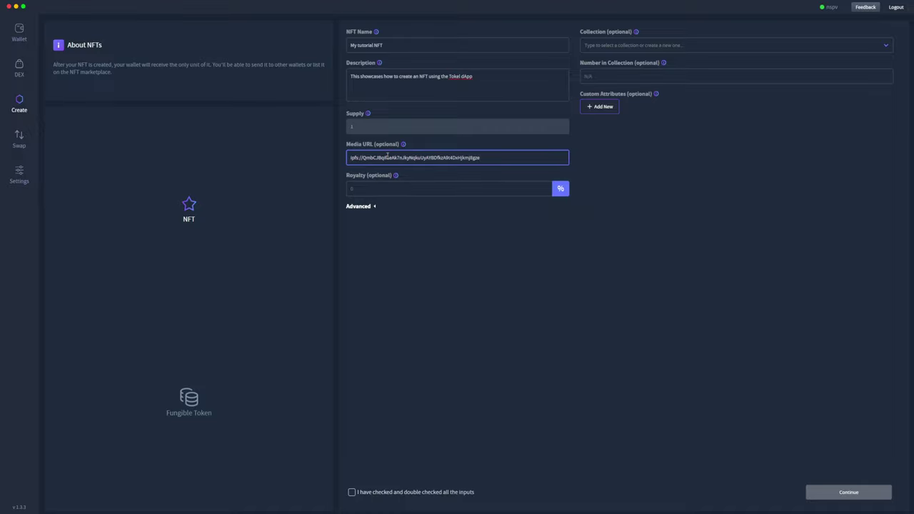
- Set the NFT's royalty to 5% and check the collection options without choosing one
click(407, 188)
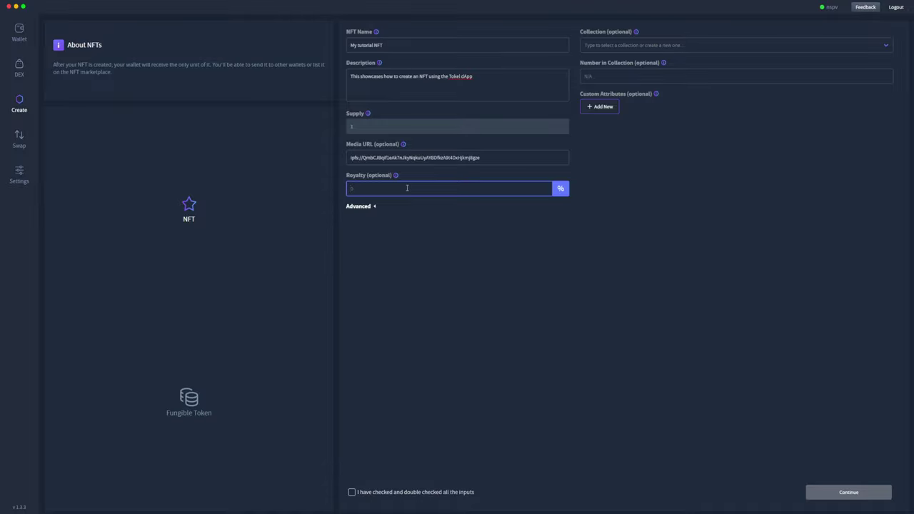
text(5)
click(677, 45)
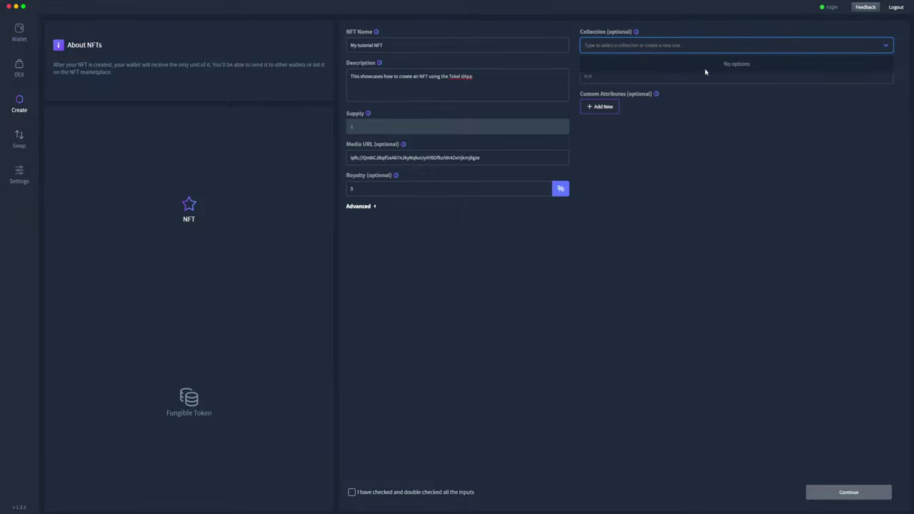
click(702, 51)
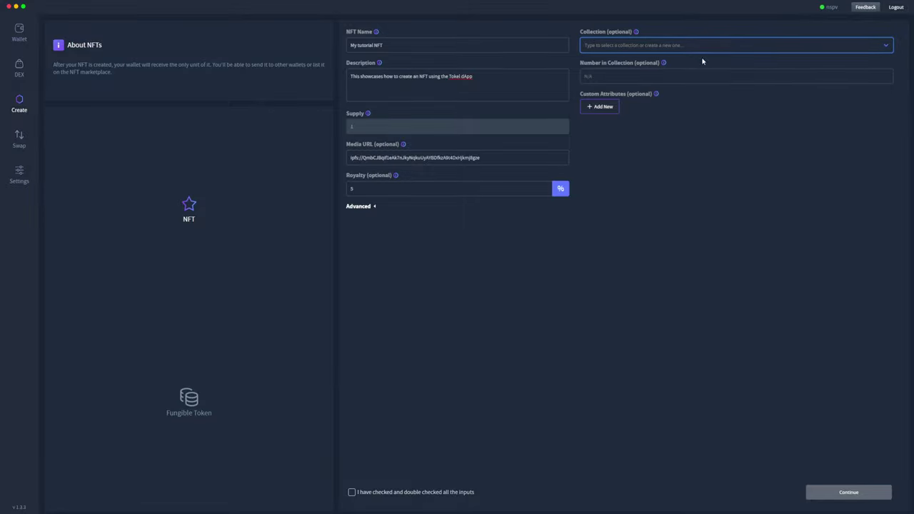
- Add a custom attribute named Strength with the value 55 to the NFT
click(610, 107)
click(624, 109)
text(Strength)
key(Tab)
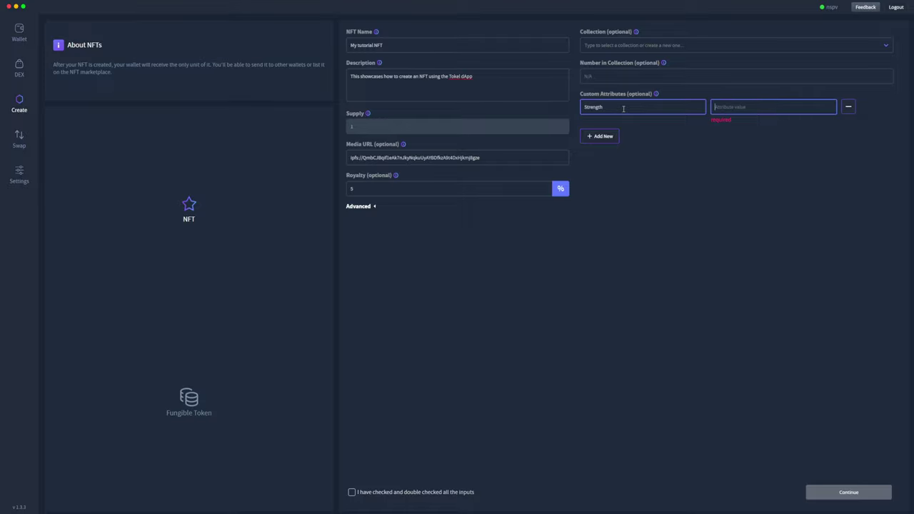
text(50)
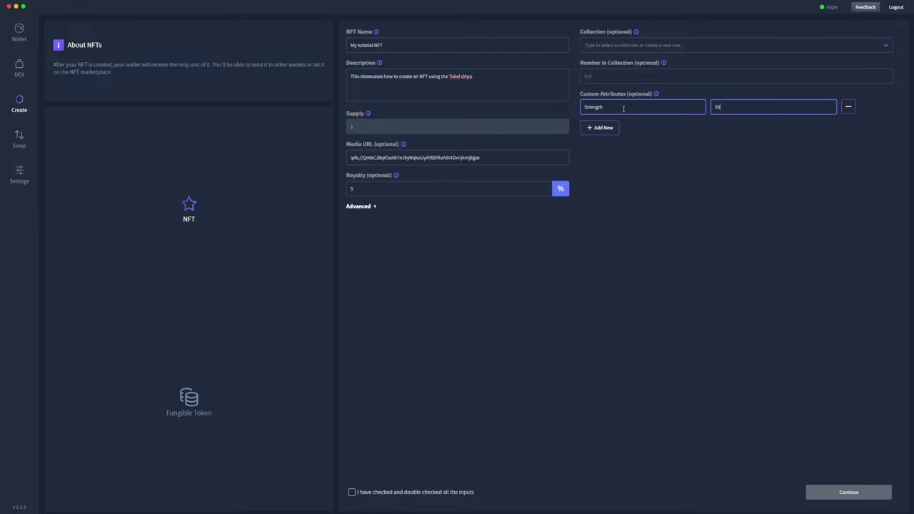
- Add a second custom attribute named Hair Colour with the value Yellow
click(611, 129)
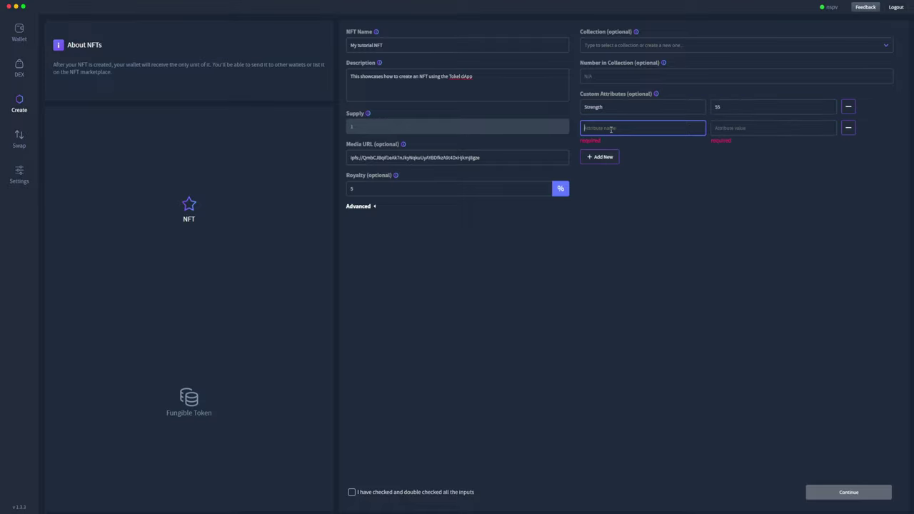
text(Hair Colour)
key(Tab)
text(Yellow)
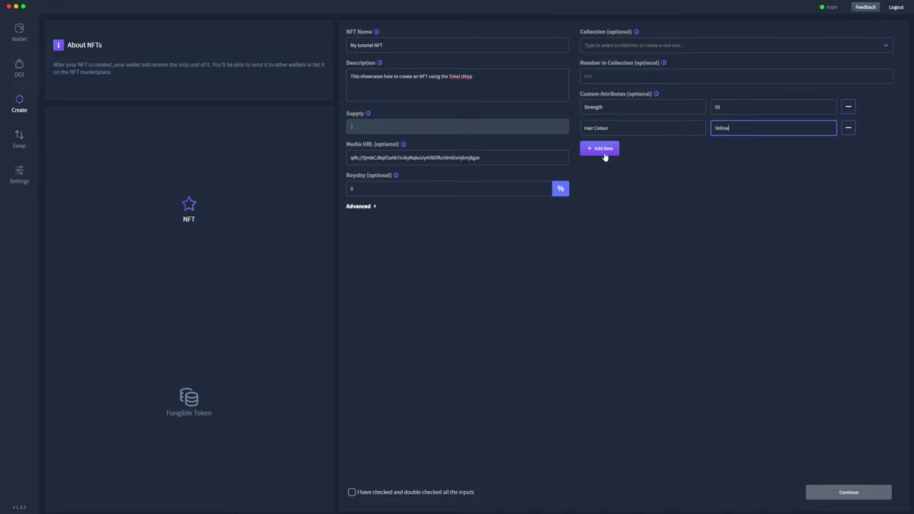
click(602, 148)
click(603, 178)
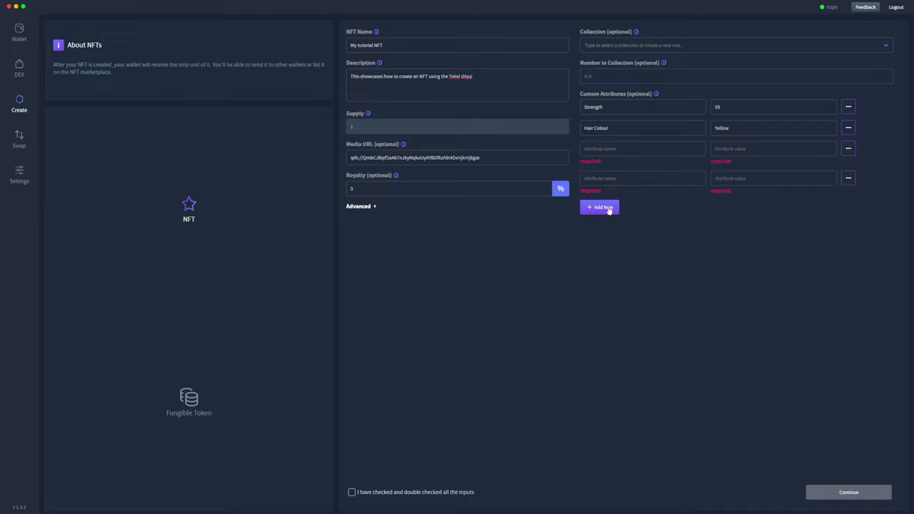
click(620, 178)
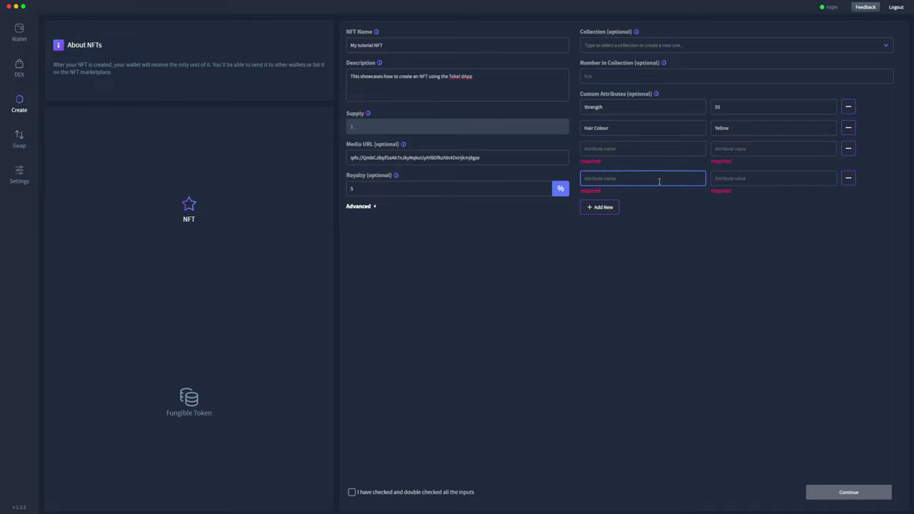
click(850, 179)
click(849, 150)
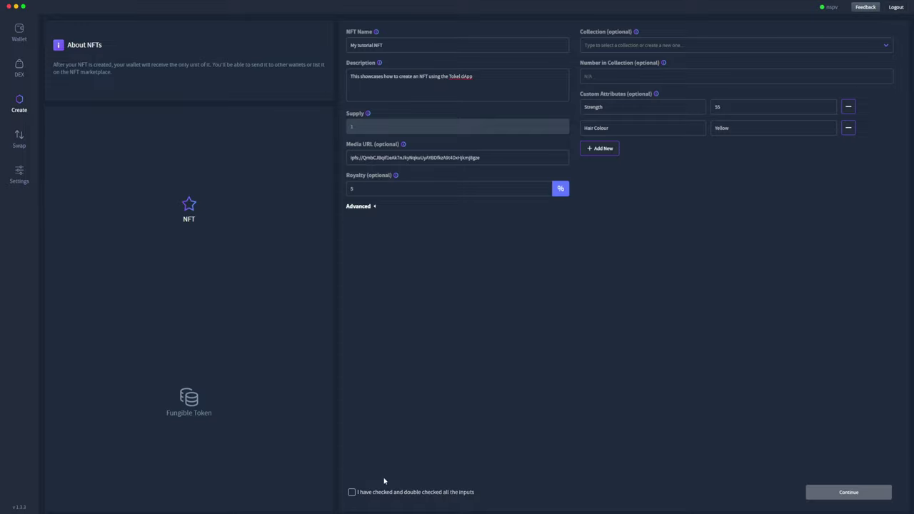
- Declare the NFT inputs double-checked, continue to the creation confirmation and look over the media preview
click(360, 494)
click(362, 494)
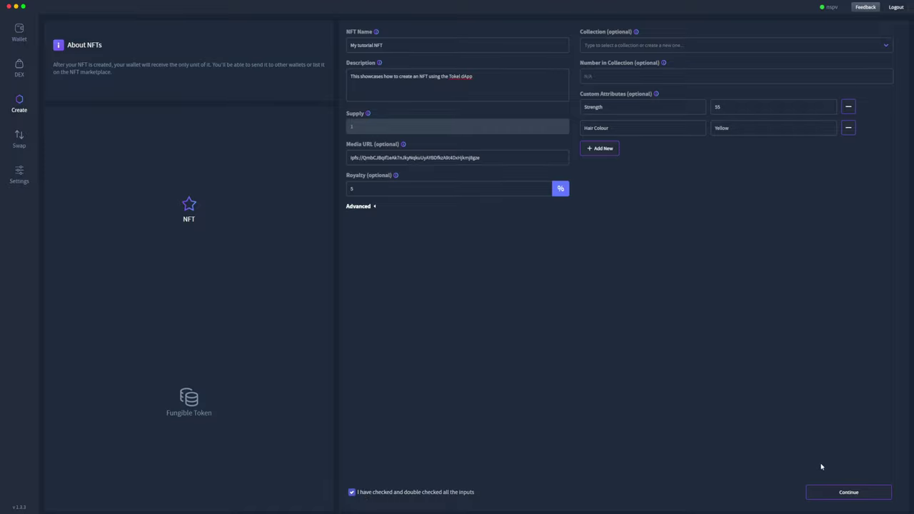
click(813, 495)
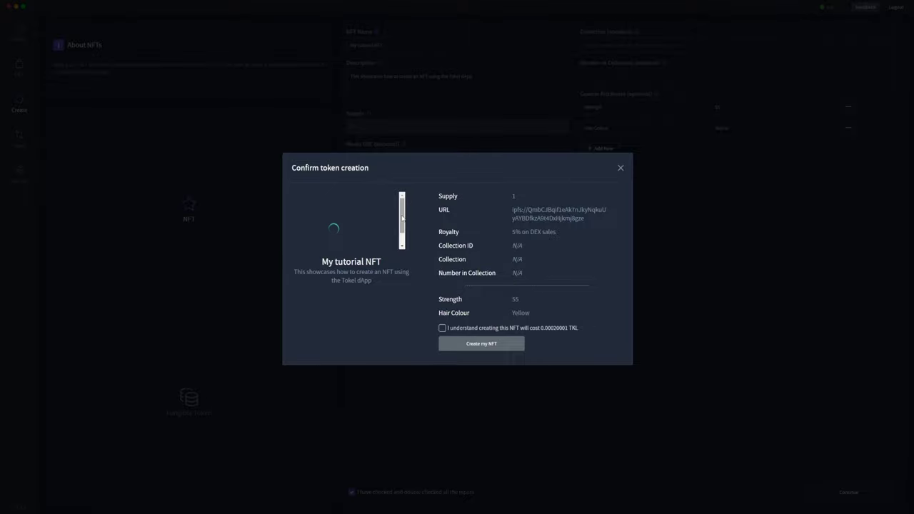
drag(403, 218, 426, 193)
- Accept the NFT creation cost and create the NFT
click(444, 328)
click(445, 329)
click(446, 329)
click(508, 329)
double_click(507, 329)
double_click(521, 331)
click(547, 330)
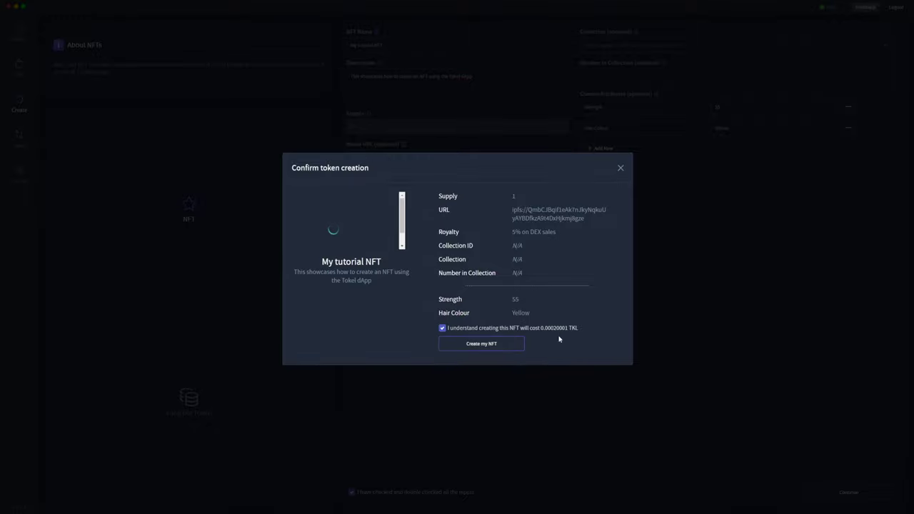
click(512, 345)
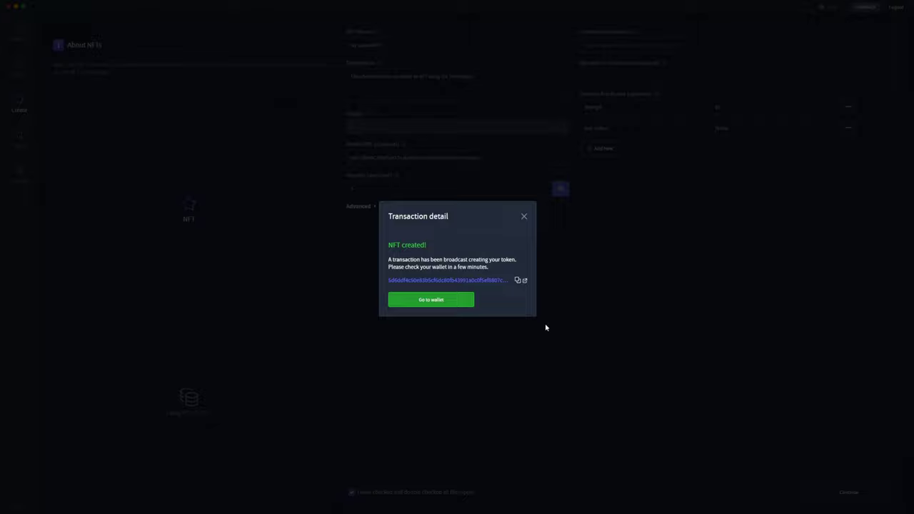
- Copy the transaction ID of the created NFT and go to the wallet
drag(388, 280, 504, 280)
click(518, 280)
click(457, 303)
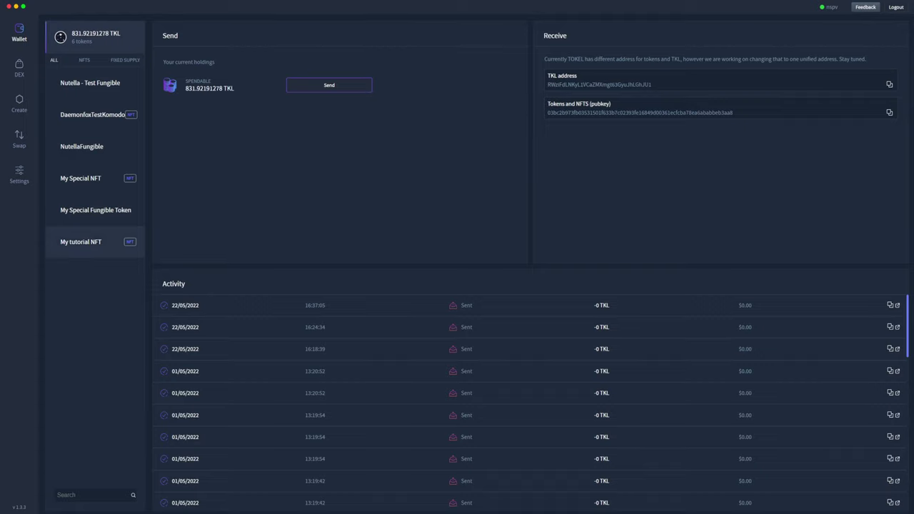
- Open My tutorial NFT in the wallet and examine its details and full image
click(101, 243)
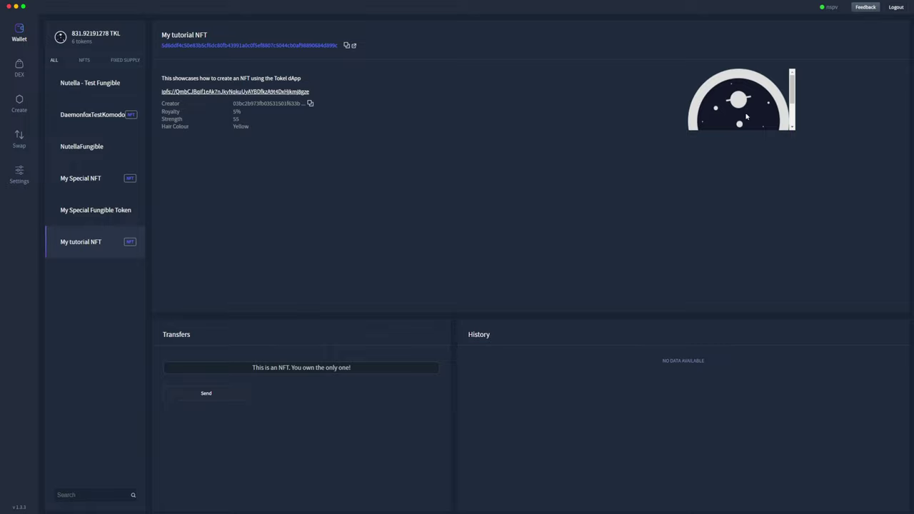
scroll(793, 95, down, 1)
scroll(793, 95, down, 2)
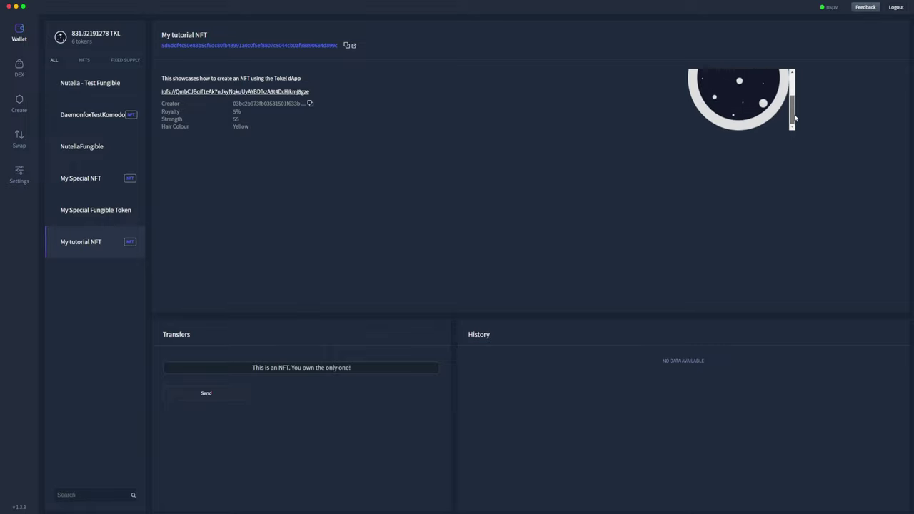
scroll(796, 84, up, 2)
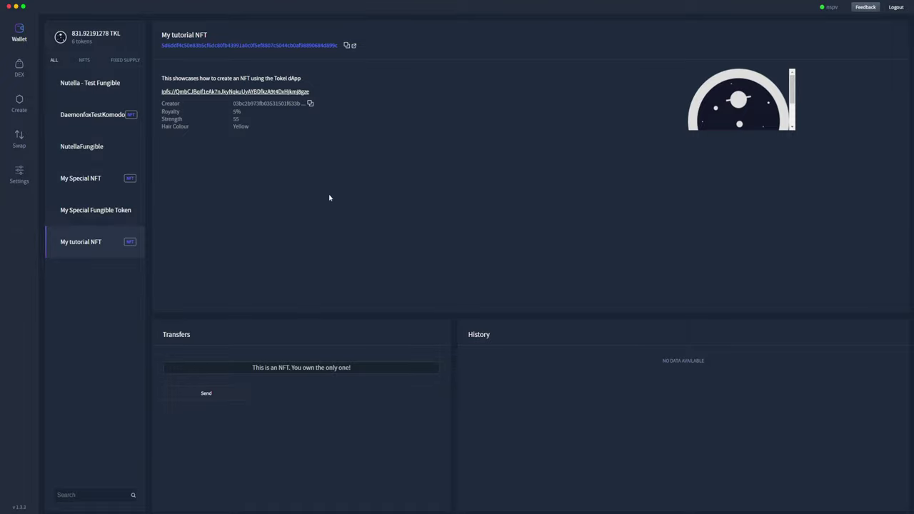
- Start a new fungible token named "My tutorial Fungible token" with the description "This token was created during a tutorial."
click(23, 110)
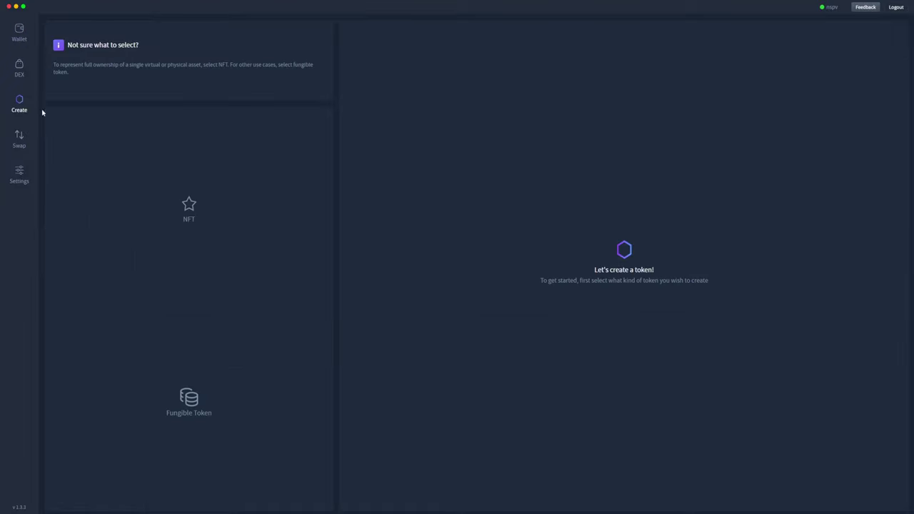
click(192, 399)
click(484, 43)
text(My tutorial Fungible token)
key(Tab)
text(T)
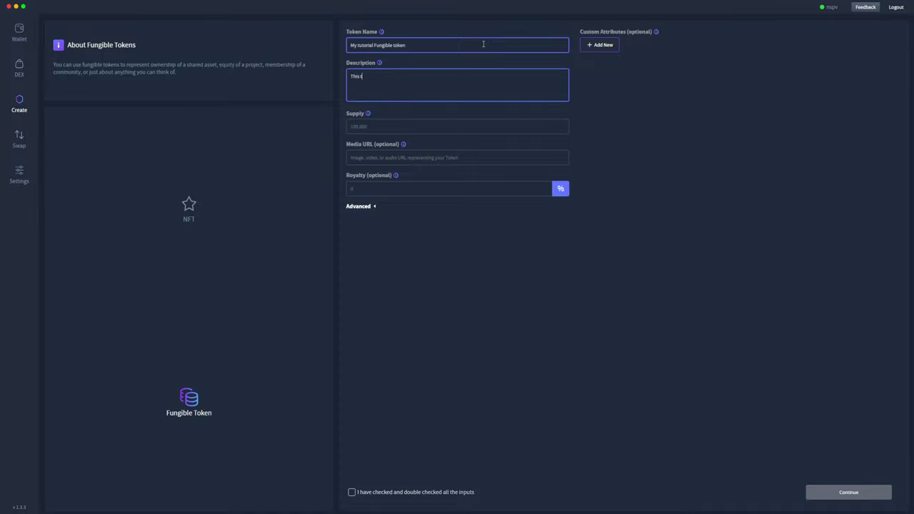
text(utorial was created during a tutorial.)
double_click(368, 76)
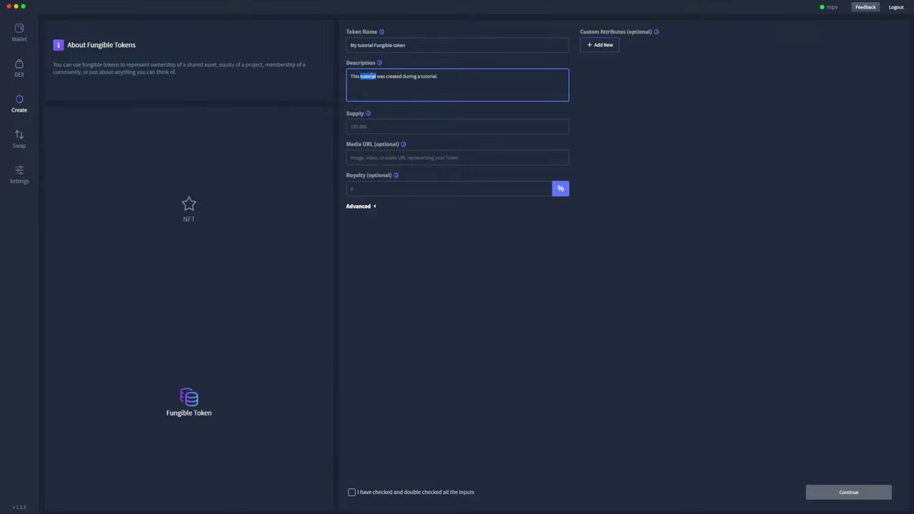
text(token)
- Set the fungible token's supply to 55000 and acknowledge the media storage warning
click(380, 126)
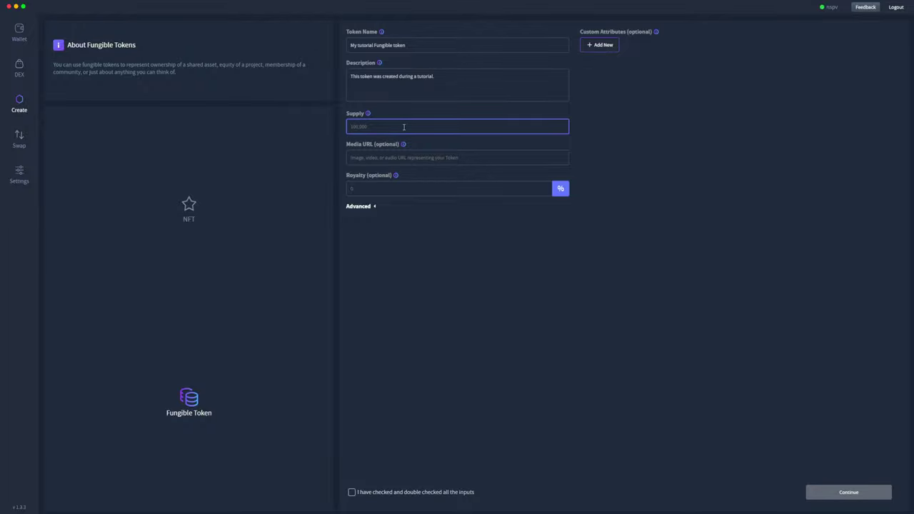
text(55000)
click(414, 157)
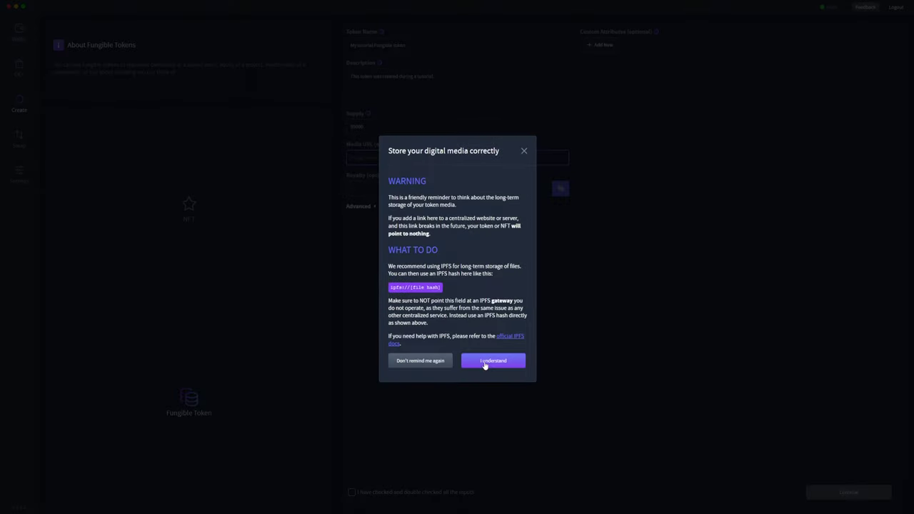
click(485, 362)
click(398, 158)
text(https://i.gyazo.com/fb76c31533e84d5f9a007322f69a5008.png)
key(super+z)
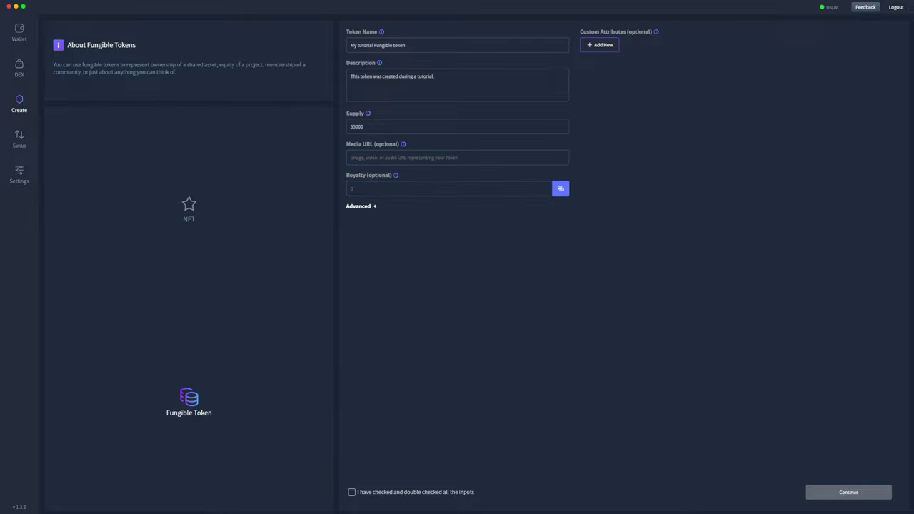
- Set the fungible token's media URL to ipfs://QmbCJBqif1eAk7nJkyNqkuUyAYBDfkzA9t4DxHjkmj8gze
click(369, 158)
text(ipfs://QmbCJBqif1eAk7nJkyNqkuUyAYBDfkzA9t4DxHjkmJ8gze)
click(482, 270)
- Set the fungible token's royalty to 3%, declare the inputs double-checked and continue to the creation confirmation
click(392, 187)
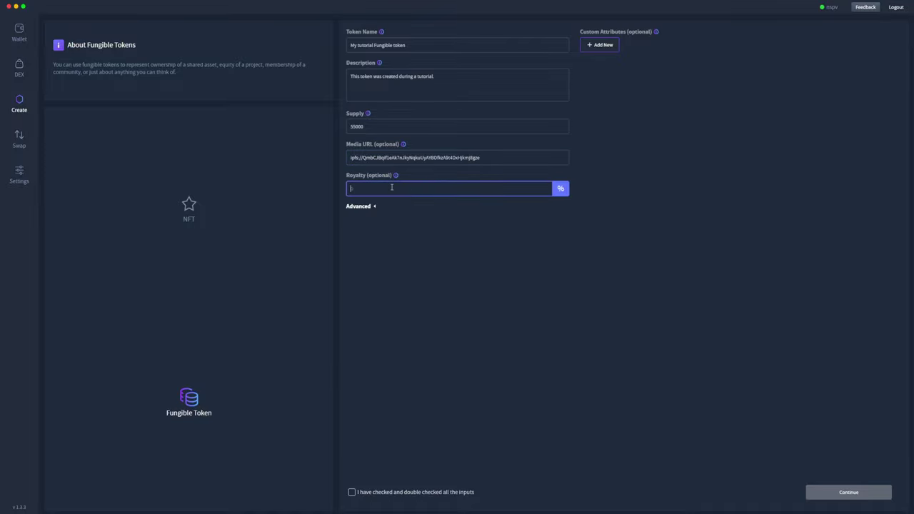
text(3)
click(455, 494)
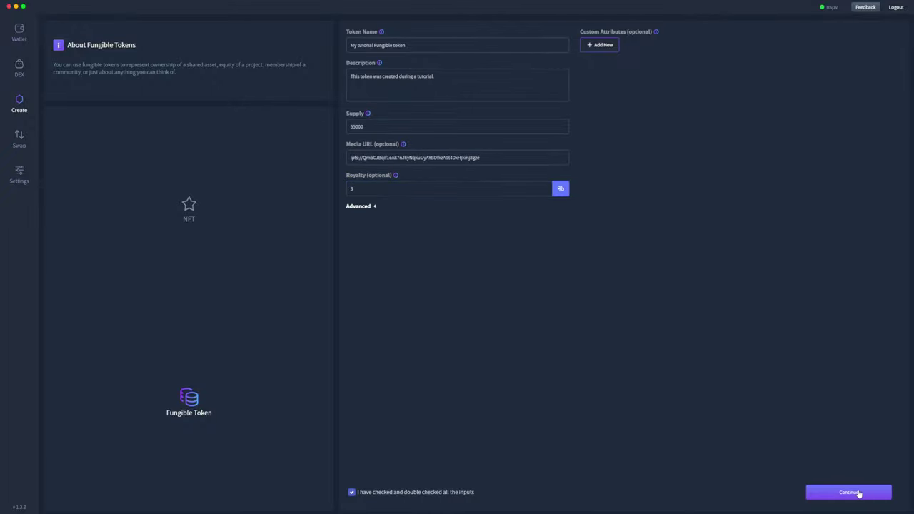
click(857, 493)
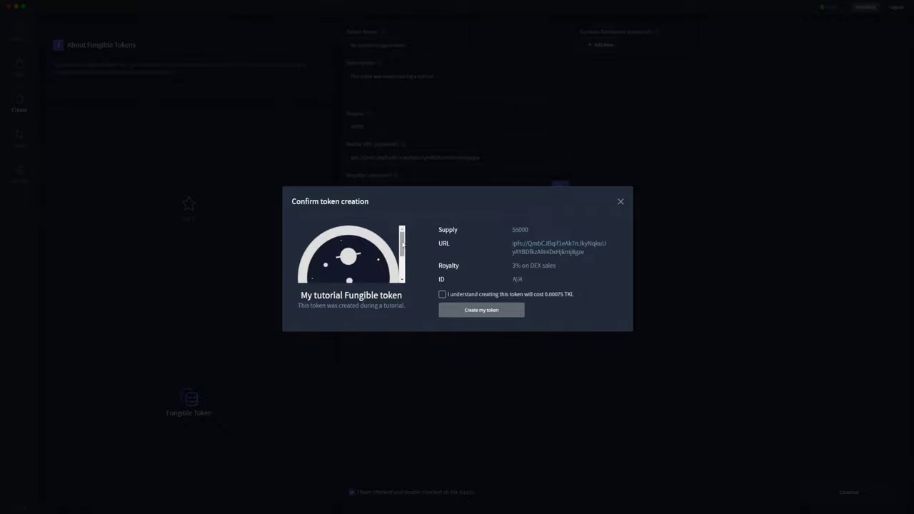
- Preview the fungible token's image and acknowledge the 0.00075 TKL creation cost
mouse_move(402, 243)
mouse_down()
mouse_move(403, 269)
mouse_move(403, 236)
mouse_up()
click(464, 299)
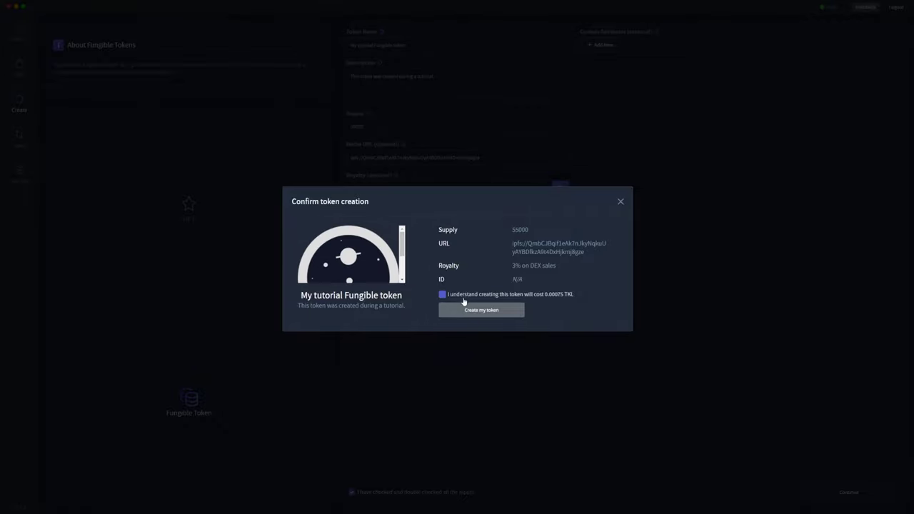
- Review the creation cost statement and the token supply in the creation confirmation
click(578, 298)
click(582, 298)
click(581, 299)
click(579, 299)
click(580, 299)
click(551, 298)
click(572, 299)
drag(529, 229, 500, 230)
click(518, 230)
click(561, 293)
click(553, 299)
click(545, 294)
click(552, 301)
click(556, 303)
click(559, 304)
drag(509, 233, 533, 237)
click(548, 303)
click(548, 303)
click(548, 298)
- Create the fungible token, look over its transaction ID and go to the wallet
click(512, 312)
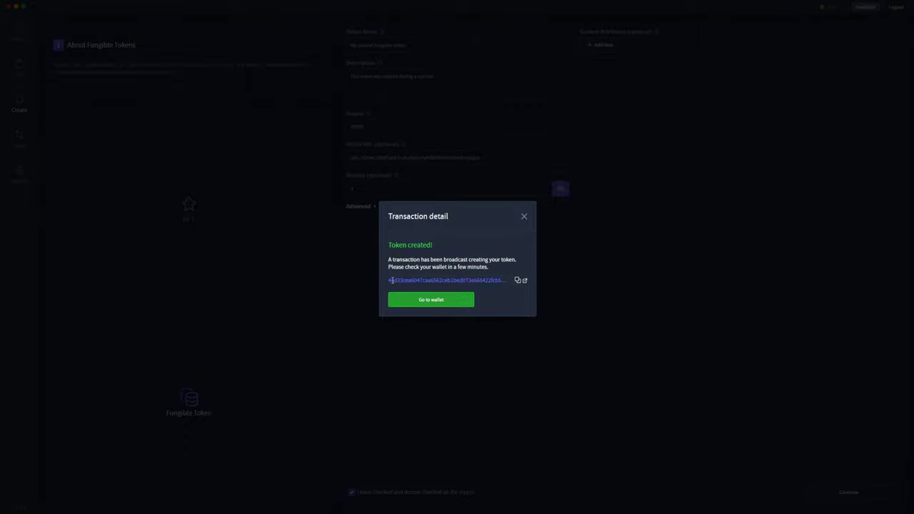
drag(392, 280, 460, 281)
click(465, 291)
click(449, 301)
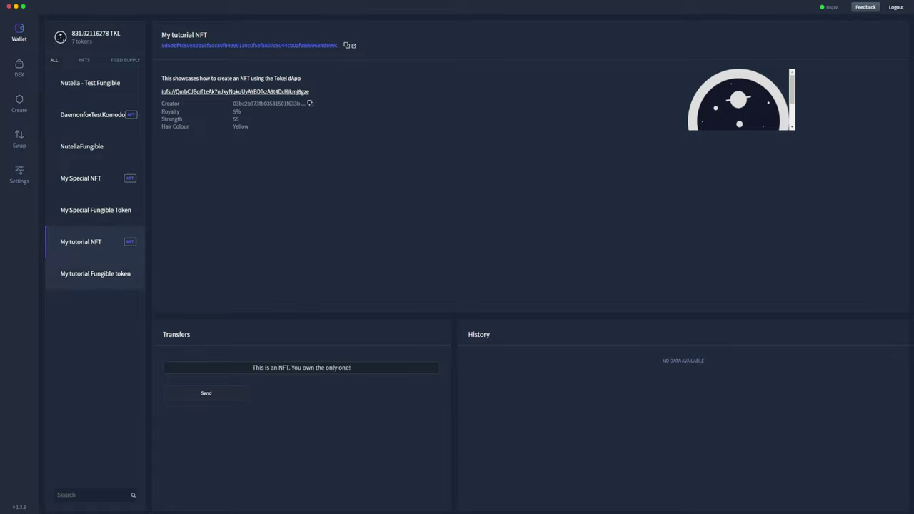
- Open "My tutorial Fungible token" in the wallet and examine its media, supply, creator, royalty and holdings
click(126, 277)
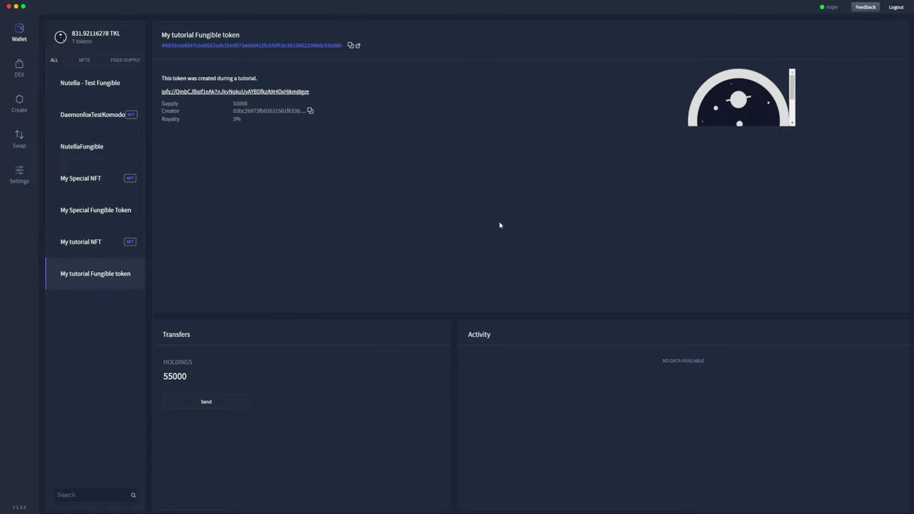
drag(795, 93, 803, 121)
drag(169, 110, 247, 135)
click(249, 140)
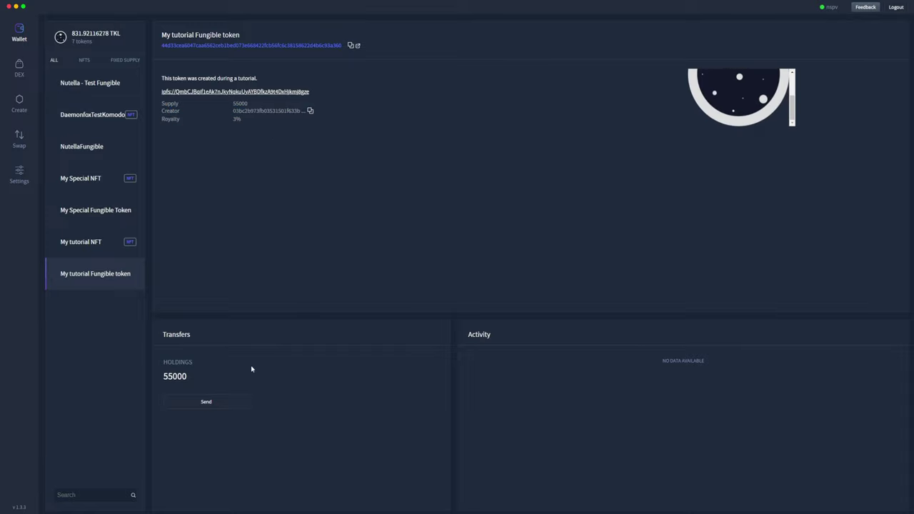
drag(189, 379, 164, 366)
click(201, 378)
- Compare the wallet details of "My tutorial NFT" and "My tutorial Fungible token", ending on the NFT
click(102, 244)
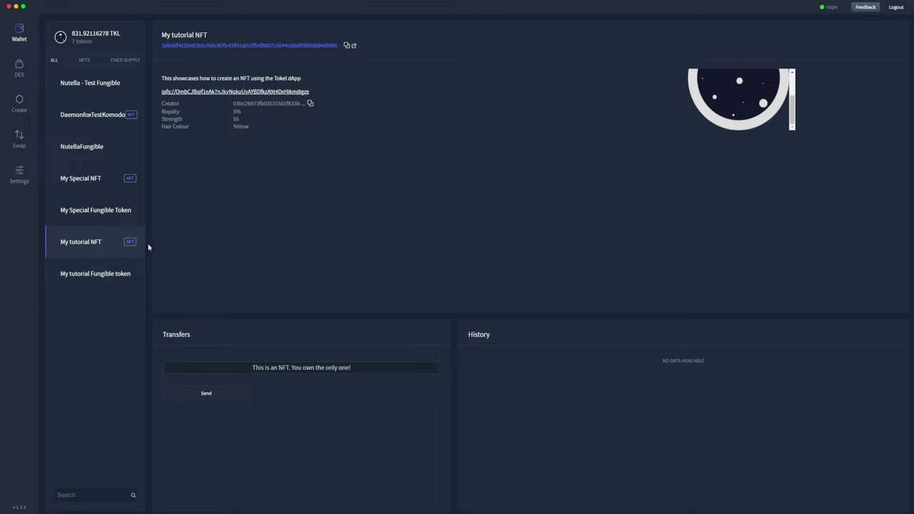
click(135, 274)
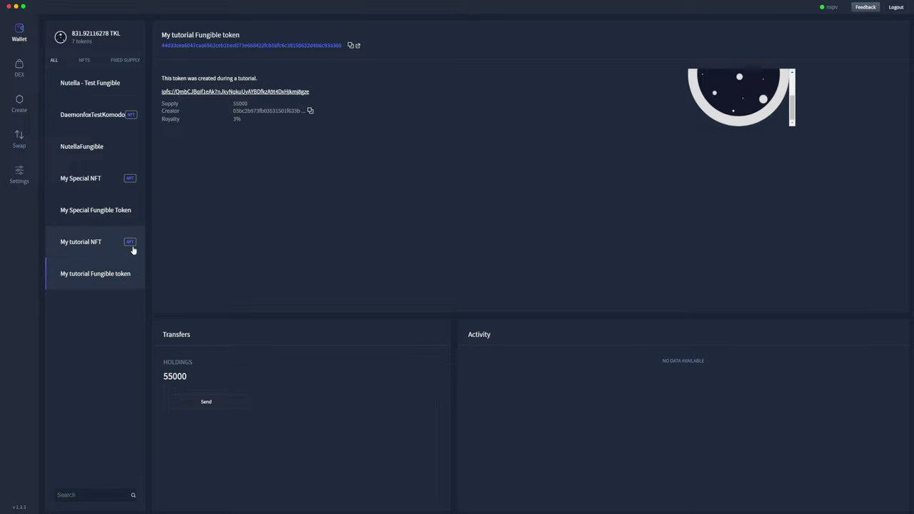
click(132, 249)
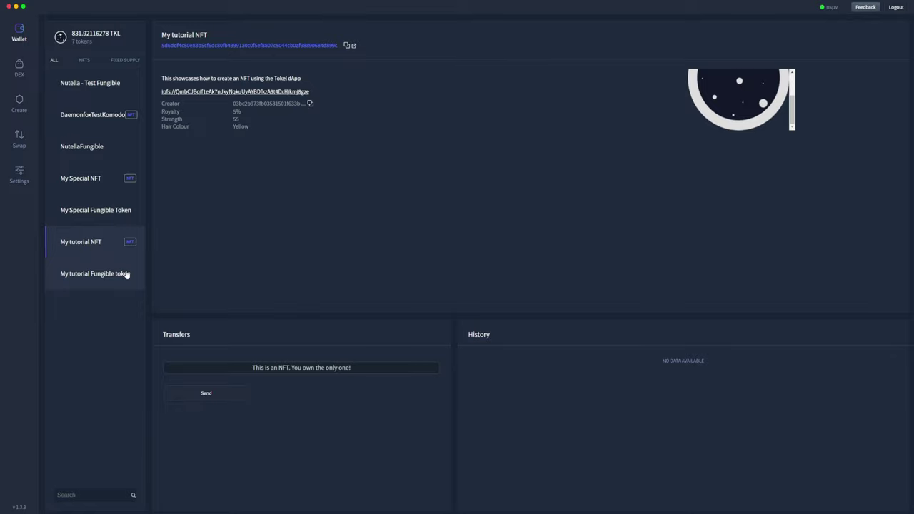
click(125, 275)
click(134, 248)
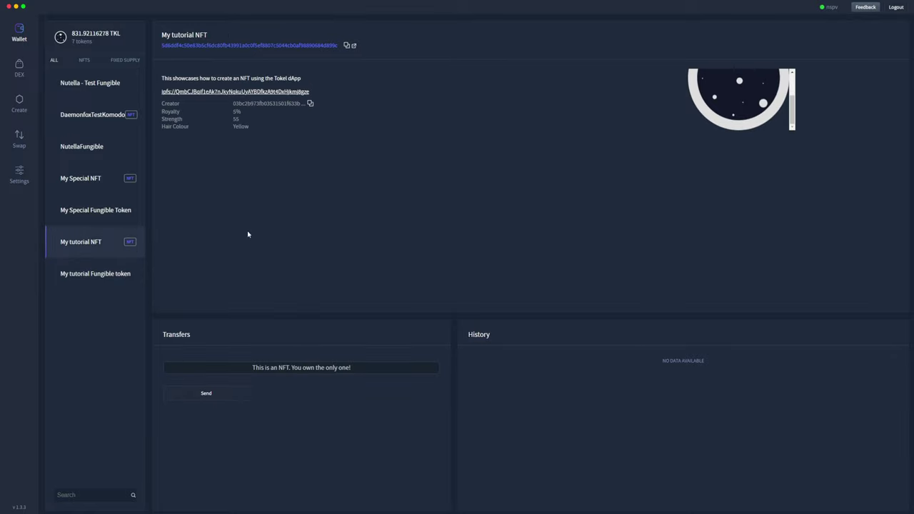